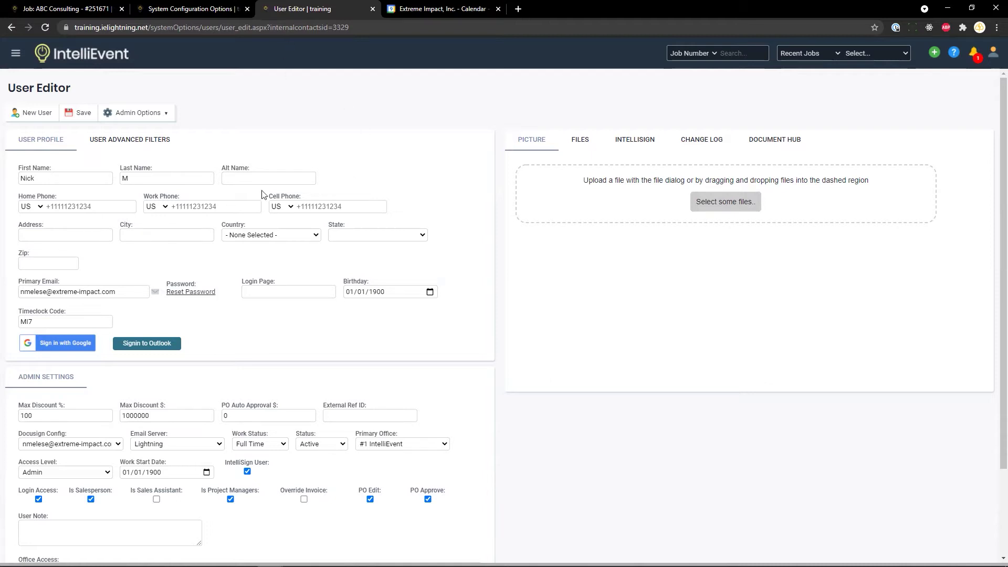
- From the user profile, connect IntelliEvent to the work Google account and allow calendar access
{"action": "left_click", "coordinate": [993, 53]}
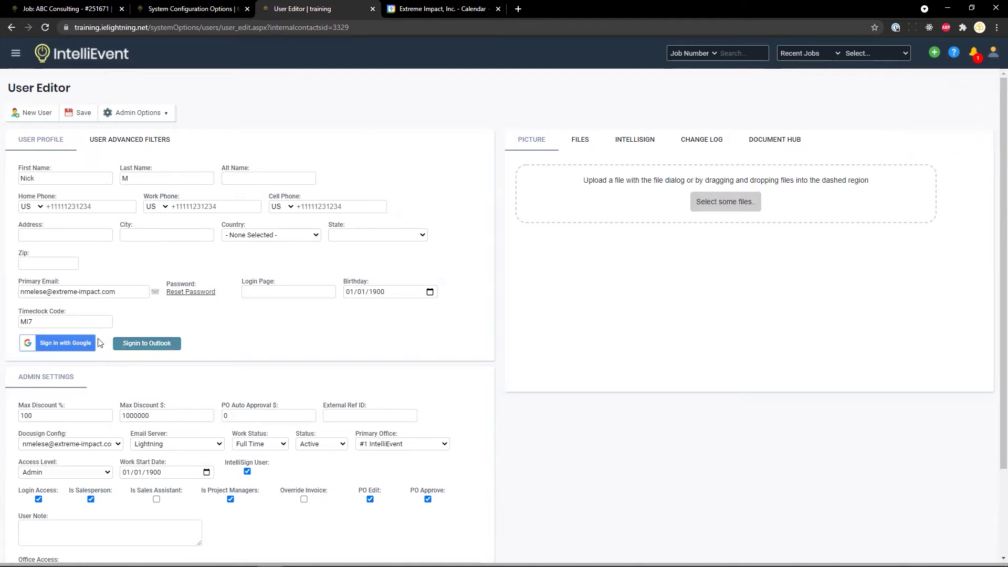
{"action": "left_click", "coordinate": [48, 346]}
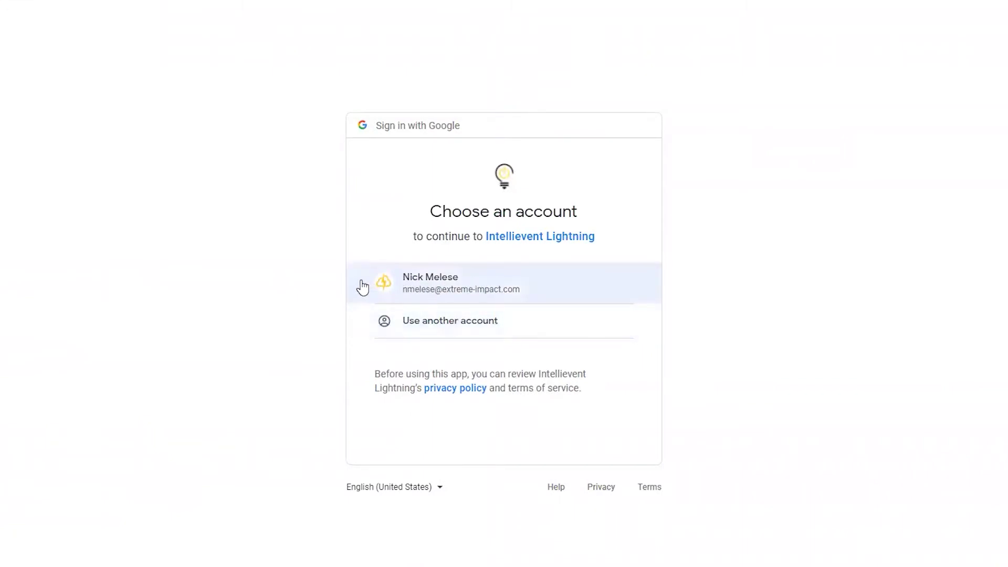
{"action": "left_click", "coordinate": [425, 292]}
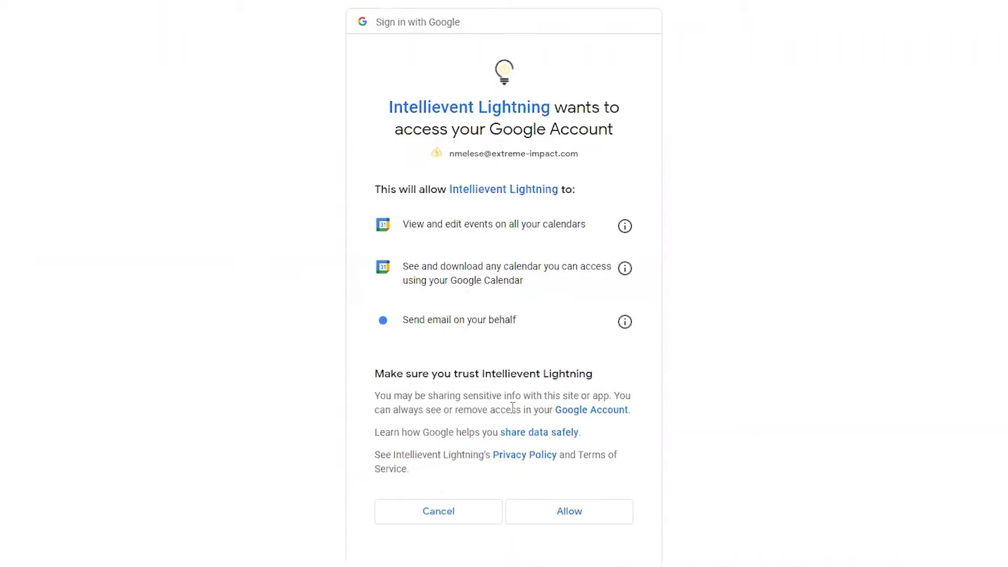
{"action": "left_click", "coordinate": [567, 512]}
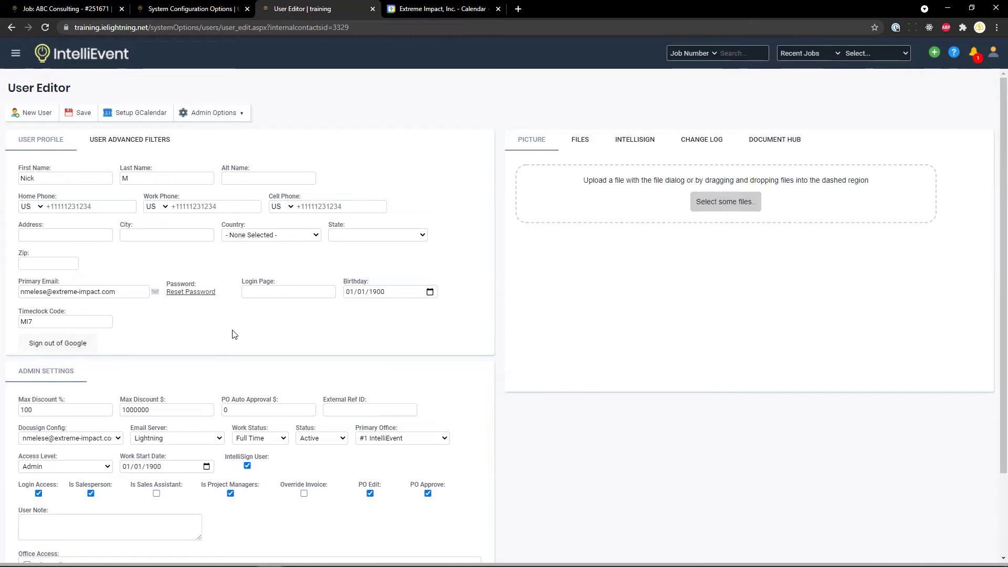
{"action": "left_click", "coordinate": [54, 8]}
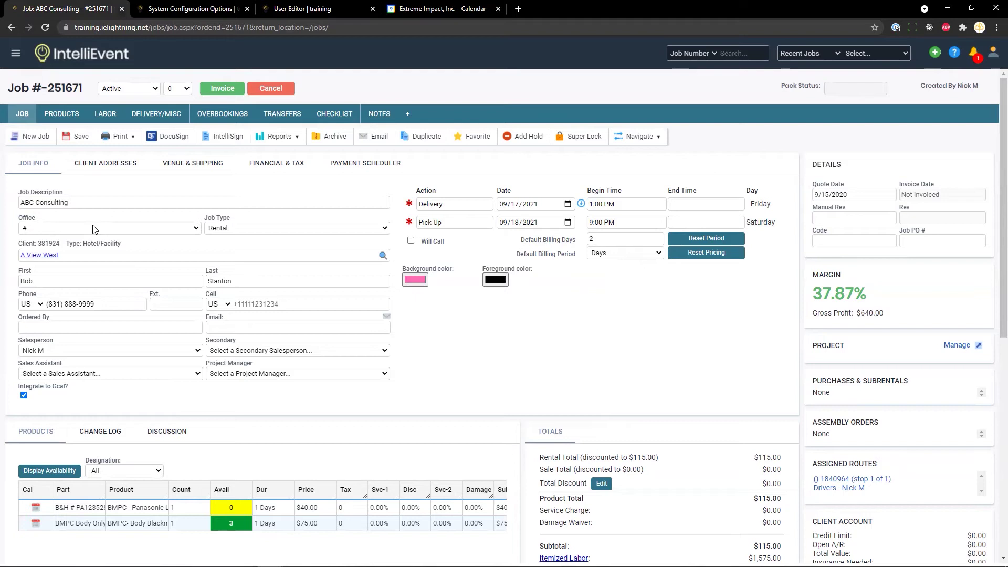
{"action": "left_click", "coordinate": [289, 9]}
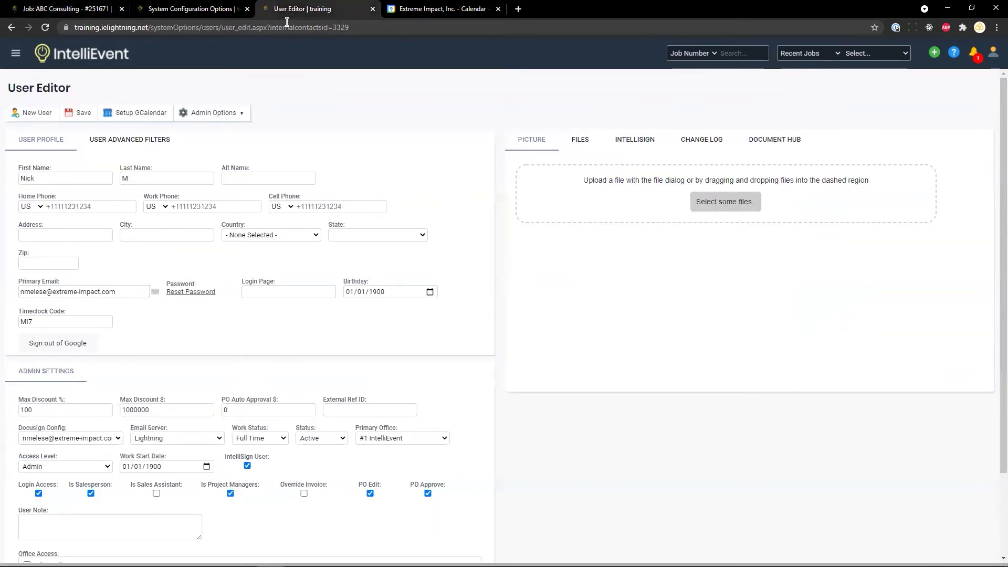
- Tick GCal Test as a calendar to sync in the user's Google Calendar setup
{"action": "left_click", "coordinate": [129, 121]}
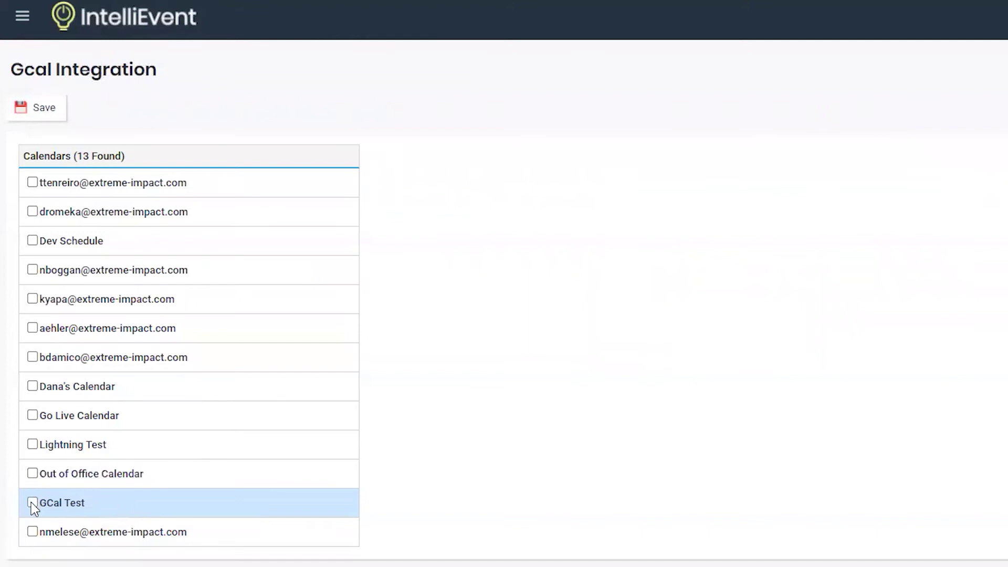
{"action": "left_click", "coordinate": [31, 503]}
{"action": "key", "text": "Tab"}
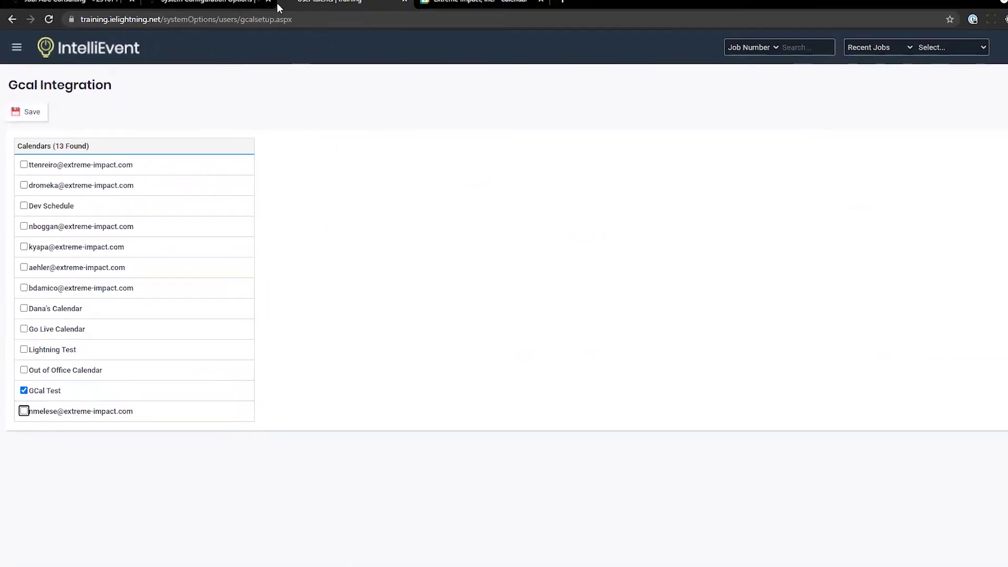
{"action": "left_click", "coordinate": [229, 3]}
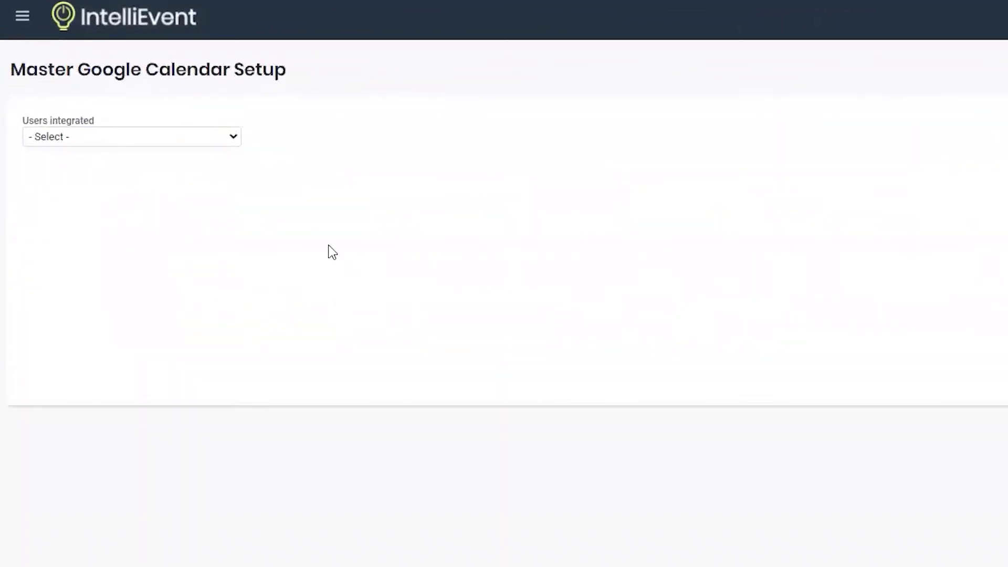
- Choose the integrated user and tick GCal Test as their master calendar
{"action": "left_click", "coordinate": [60, 138]}
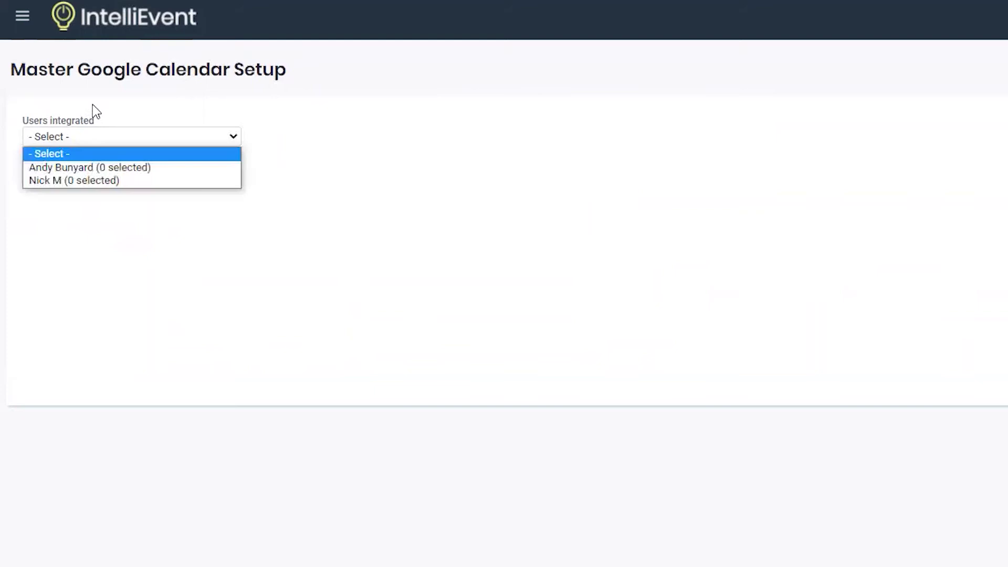
{"action": "left_click", "coordinate": [39, 182]}
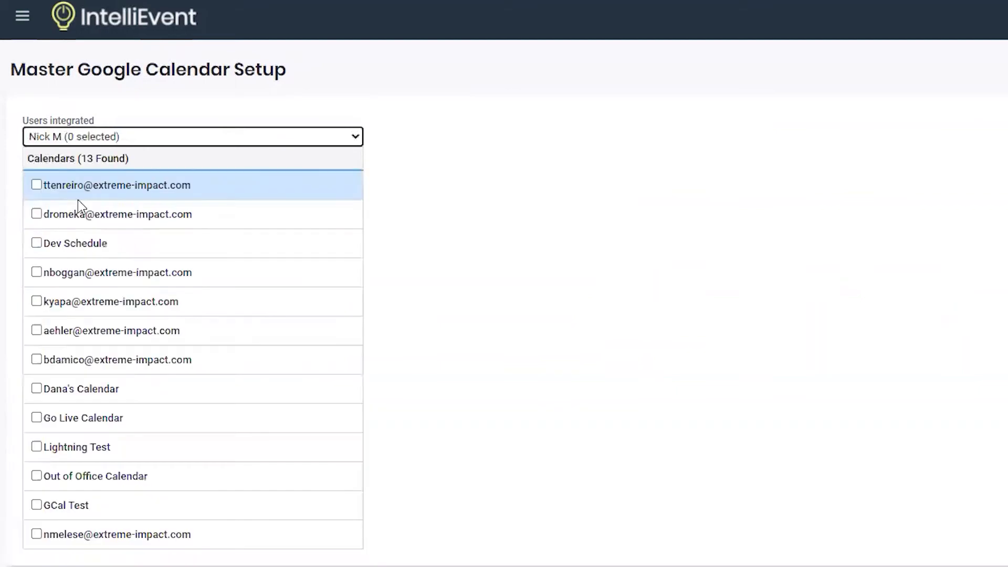
{"action": "left_click", "coordinate": [35, 505]}
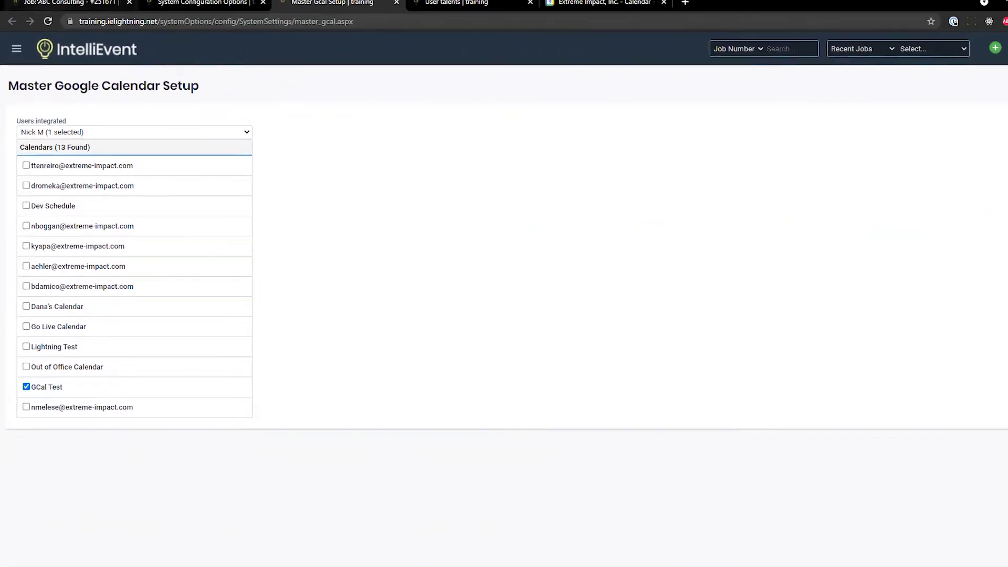
- Check the ABC Consulting job's Google Calendar sync status, then view its Friday 17 September event
{"action": "left_click", "coordinate": [69, 2]}
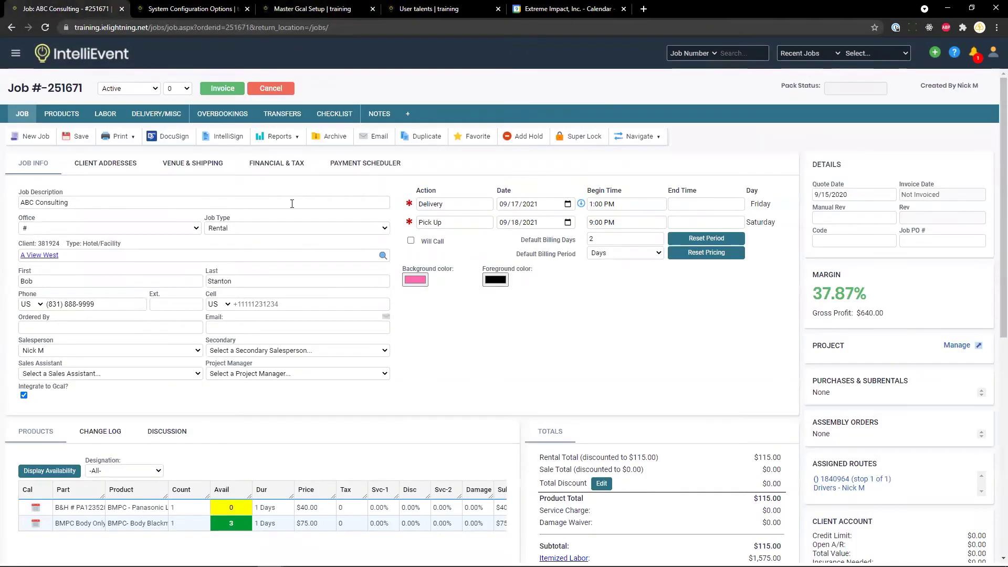
{"action": "scroll", "coordinate": [435, 293], "scroll_direction": "down", "scroll_amount": 1}
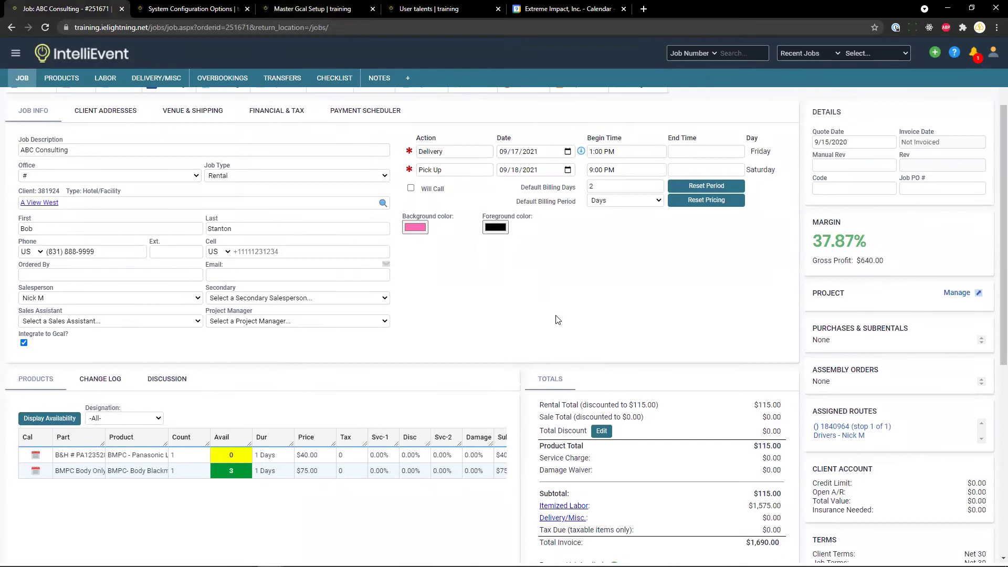
{"action": "scroll", "coordinate": [559, 341], "scroll_direction": "down", "scroll_amount": 6}
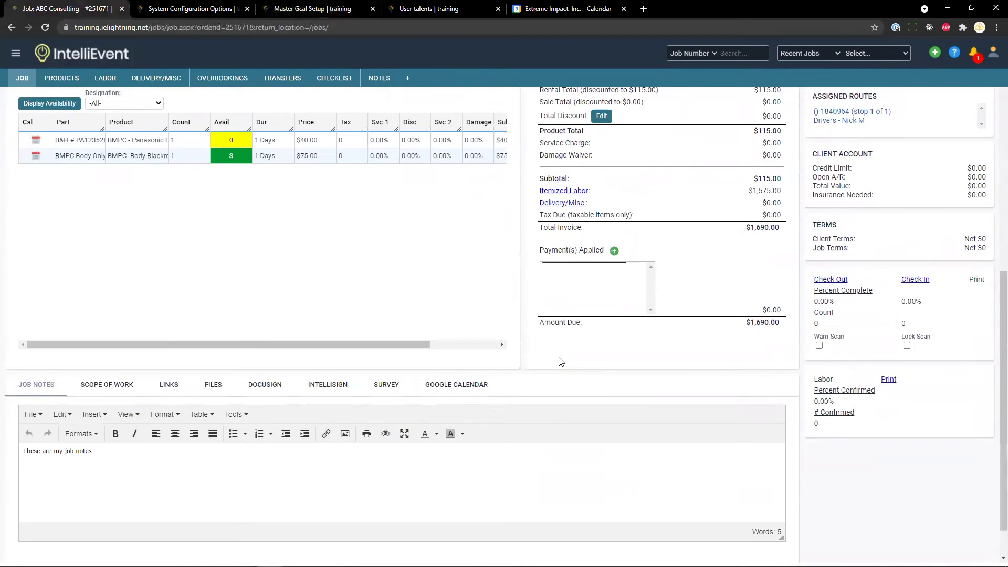
{"action": "left_click", "coordinate": [452, 390]}
{"action": "scroll", "coordinate": [480, 402], "scroll_direction": "down", "scroll_amount": 1}
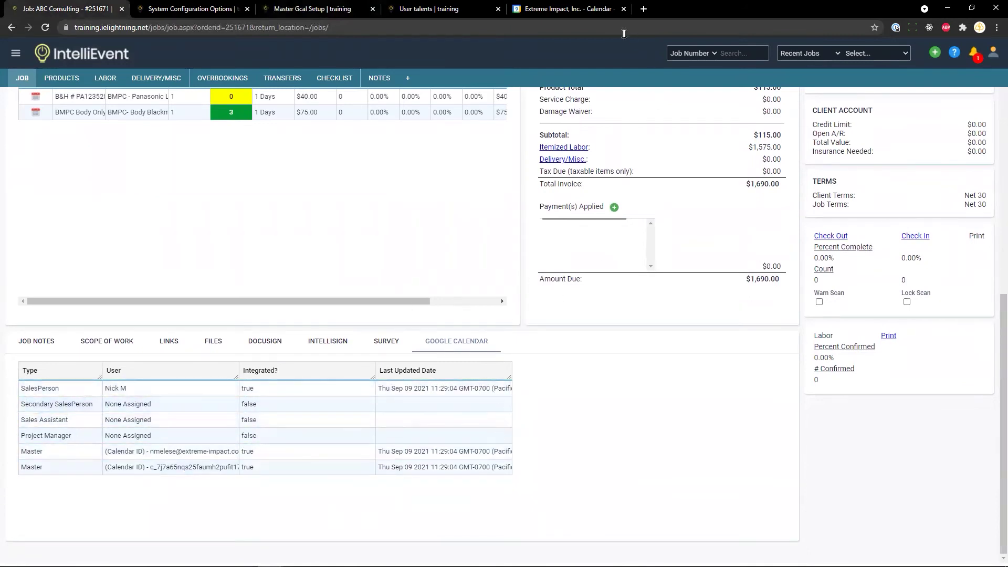
{"action": "left_click", "coordinate": [611, 10]}
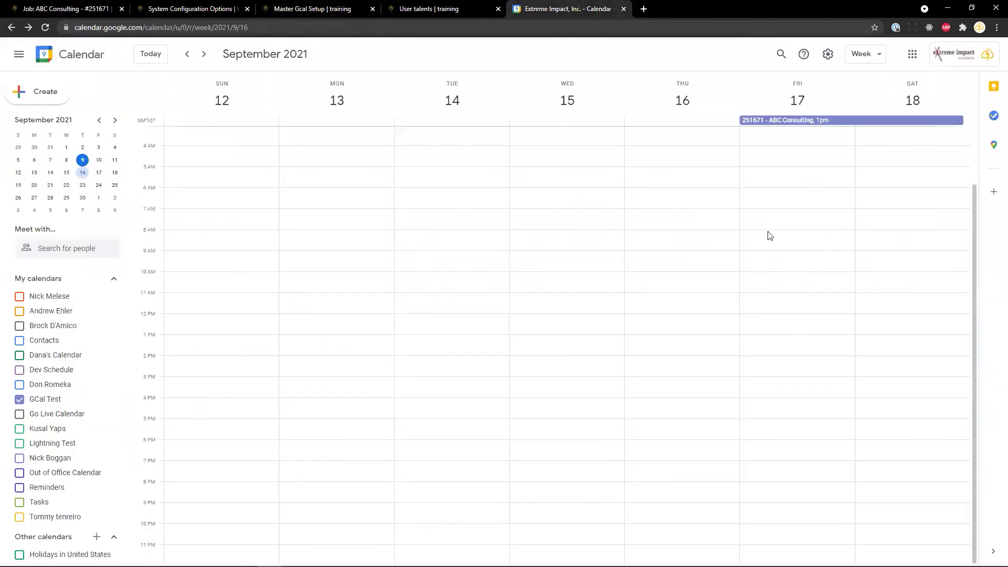
- View the 251671 - ABC Consulting event details, then return to the job
{"action": "left_click", "coordinate": [777, 120]}
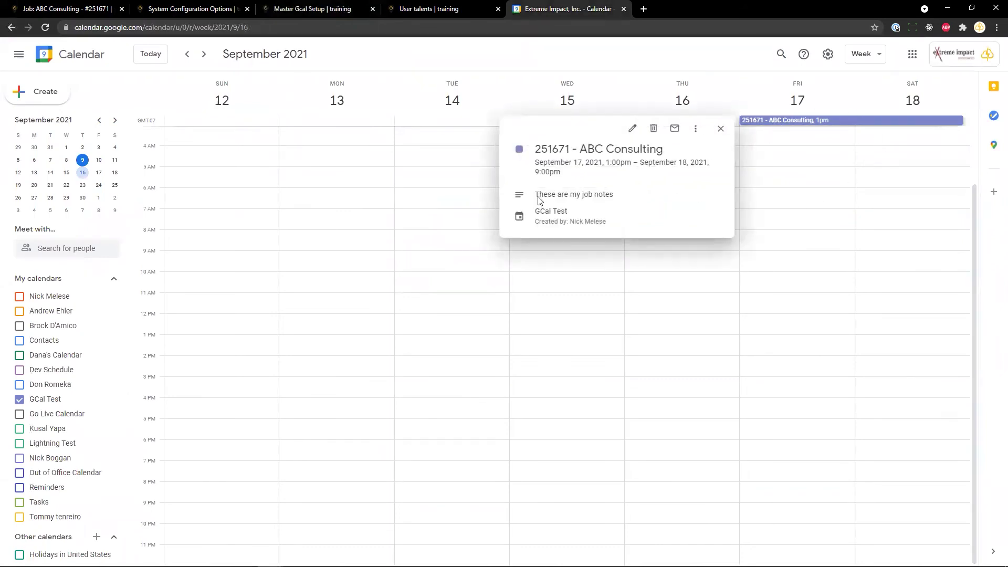
{"action": "left_click", "coordinate": [41, 12]}
- Append 'Here are new notes' to the job notes, set delivery to 09/16/2021, and save
{"action": "left_click", "coordinate": [36, 341]}
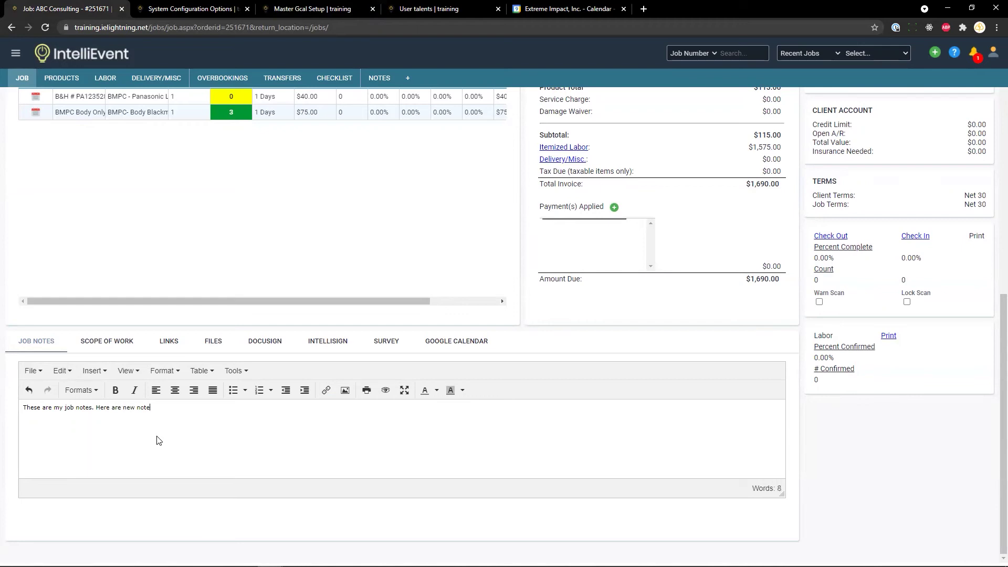
{"action": "scroll", "coordinate": [324, 311], "scroll_direction": "up", "scroll_amount": 8}
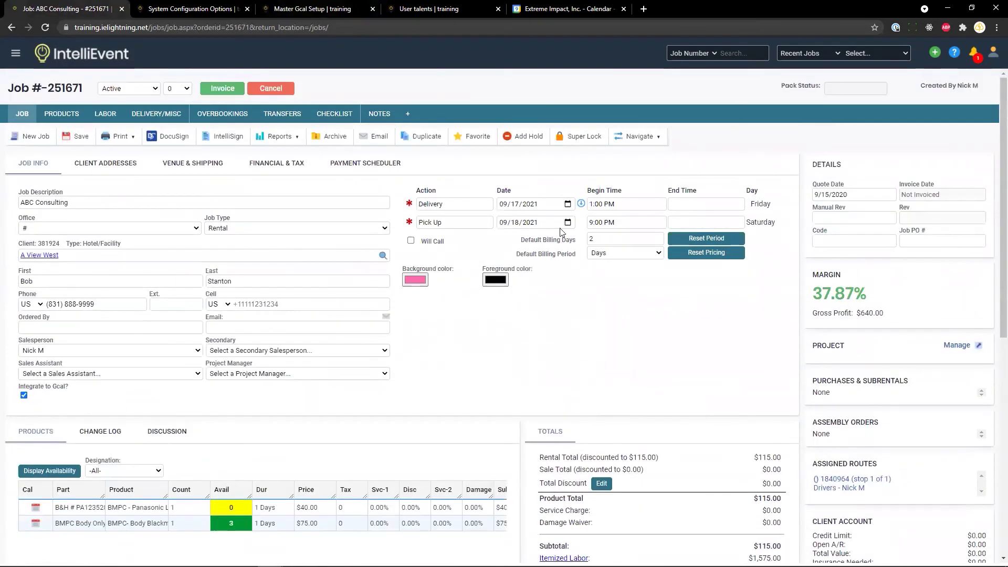
{"action": "left_click", "coordinate": [515, 204]}
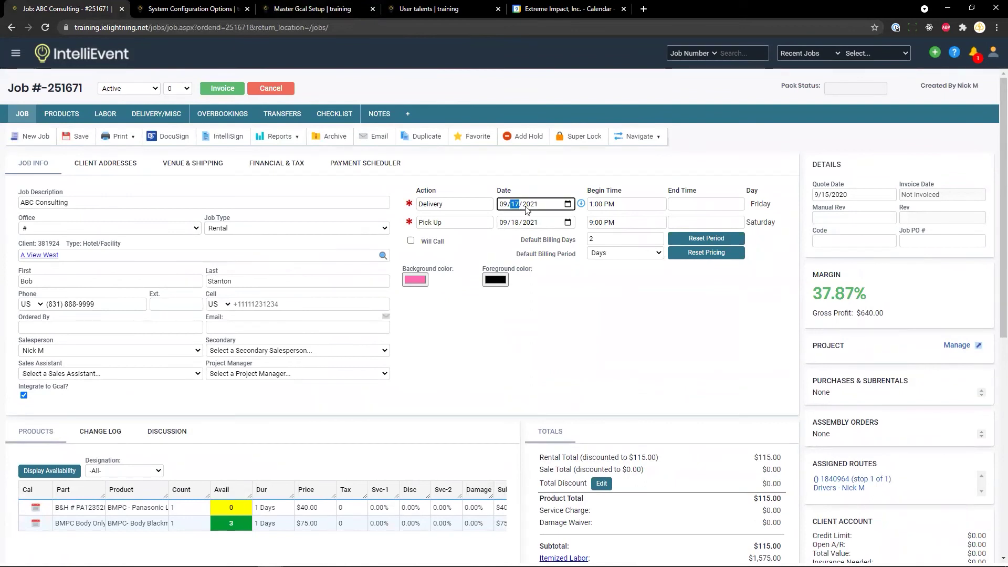
{"action": "type", "text": "16"}
{"action": "left_click", "coordinate": [523, 169]}
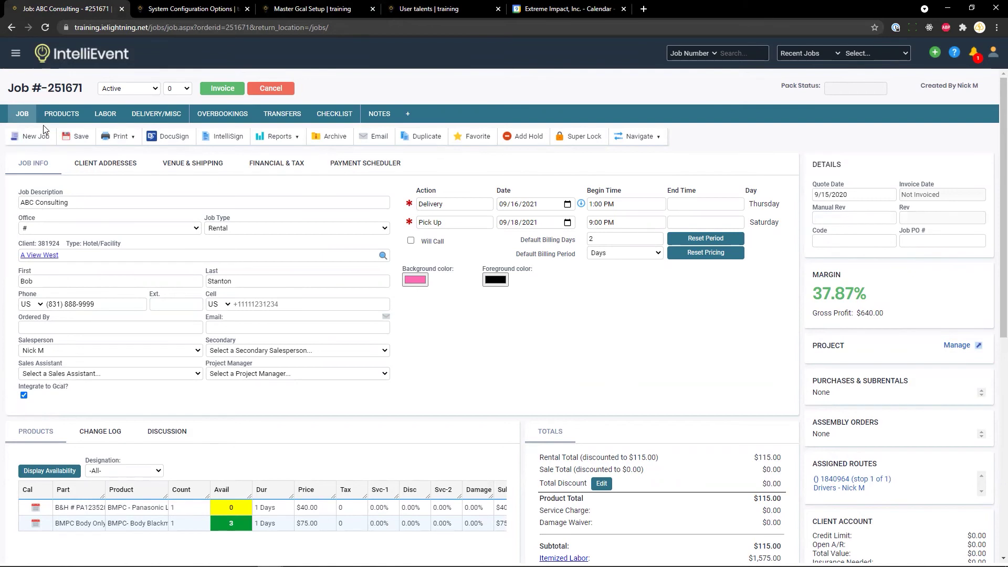
{"action": "left_click", "coordinate": [79, 136]}
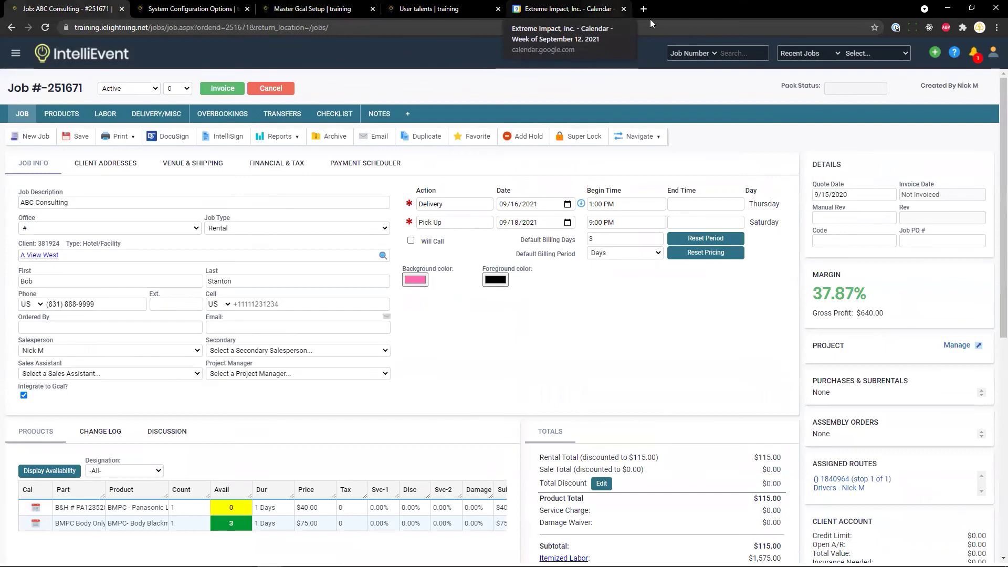
- Reopen the 251671 event and confirm it now starts September 16 with the new notes
{"action": "left_click", "coordinate": [625, 10]}
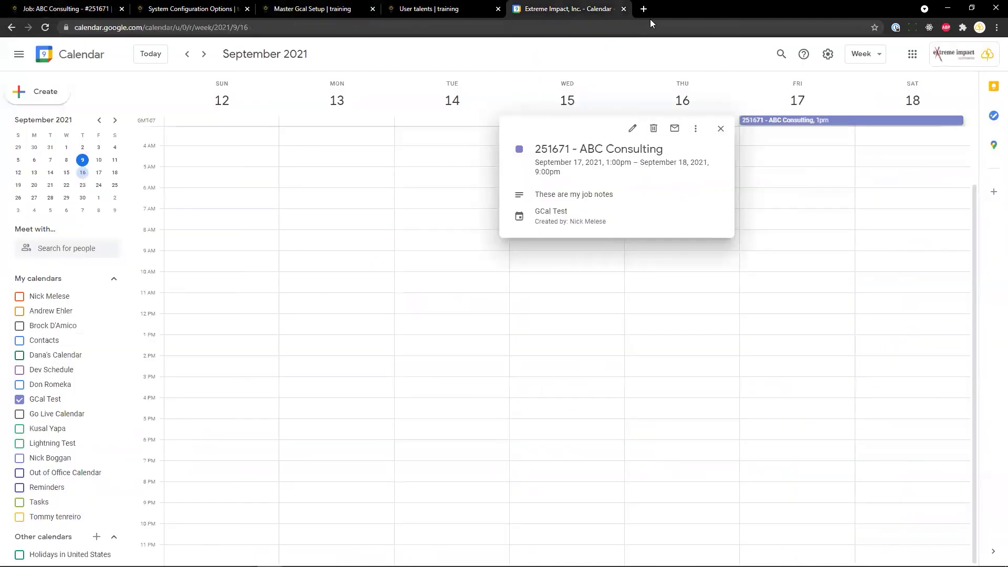
{"action": "left_click", "coordinate": [718, 131]}
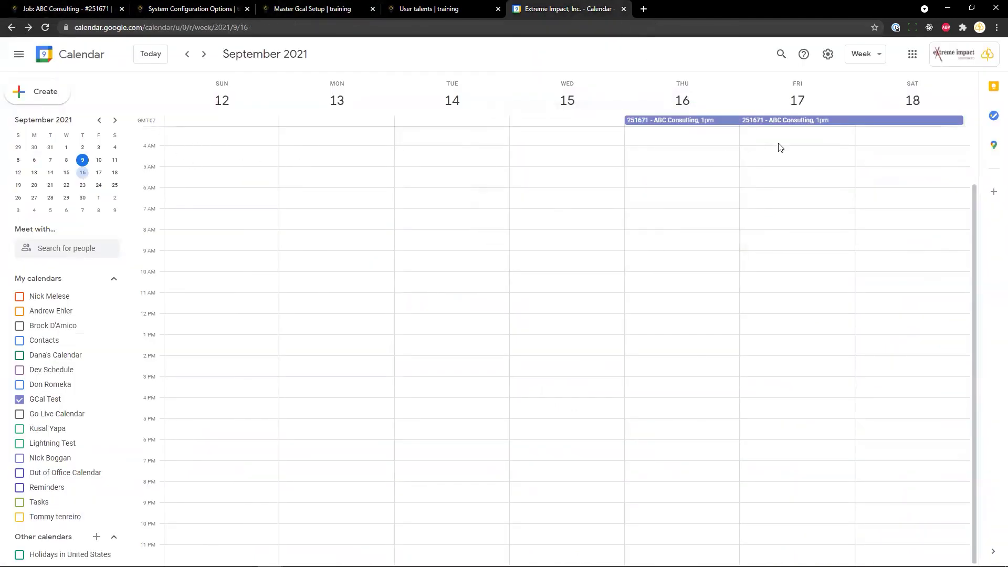
{"action": "left_click", "coordinate": [744, 122]}
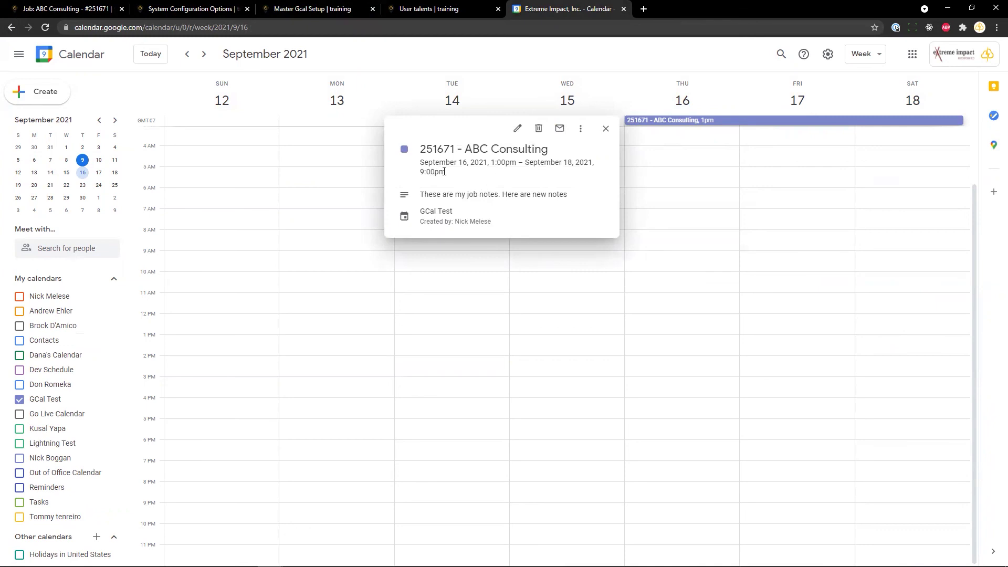
{"action": "left_click_drag", "start_coordinate": [565, 197], "coordinate": [421, 202]}
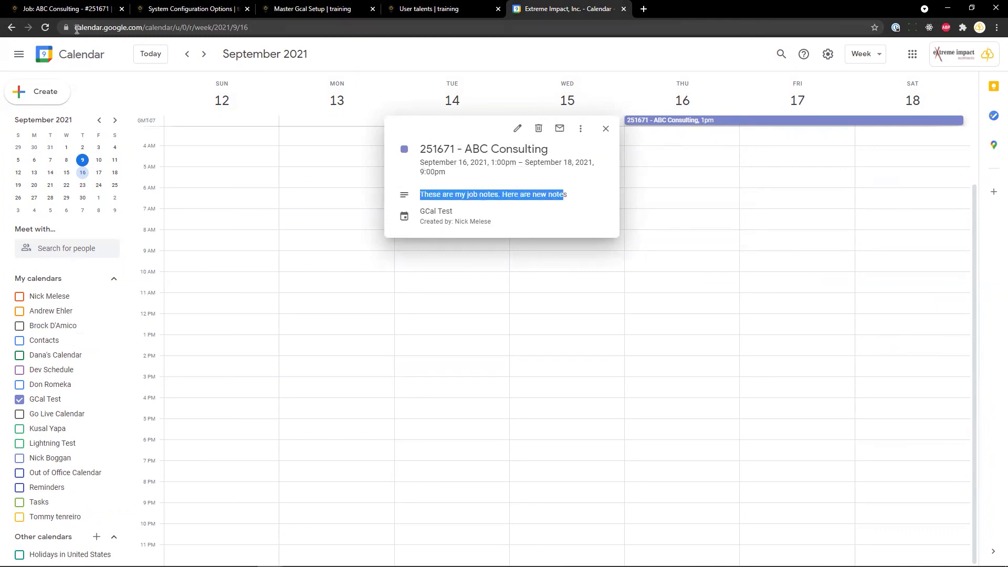
- Show the ABC Consulting job's GOOGLE CALENDAR tab with its latest sync times
{"action": "left_click", "coordinate": [68, 9]}
{"action": "scroll", "coordinate": [379, 384], "scroll_direction": "down", "scroll_amount": 5}
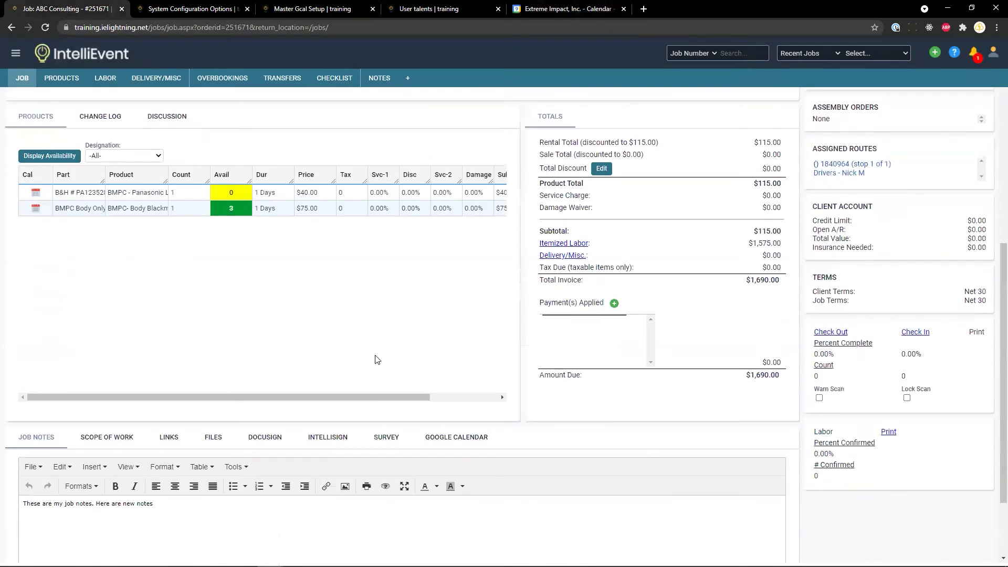
{"action": "scroll", "coordinate": [377, 360], "scroll_direction": "down", "scroll_amount": 2}
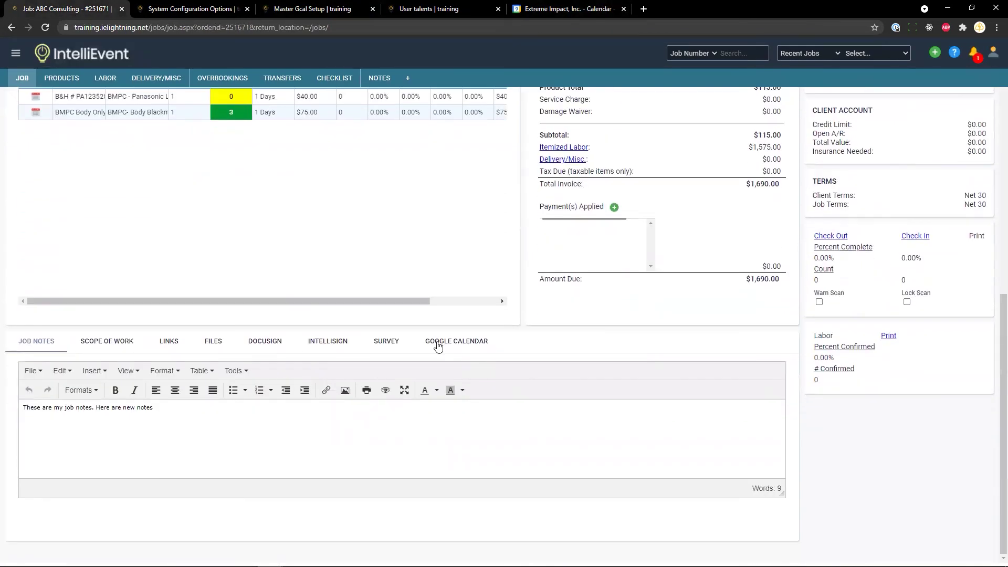
{"action": "left_click", "coordinate": [435, 342]}
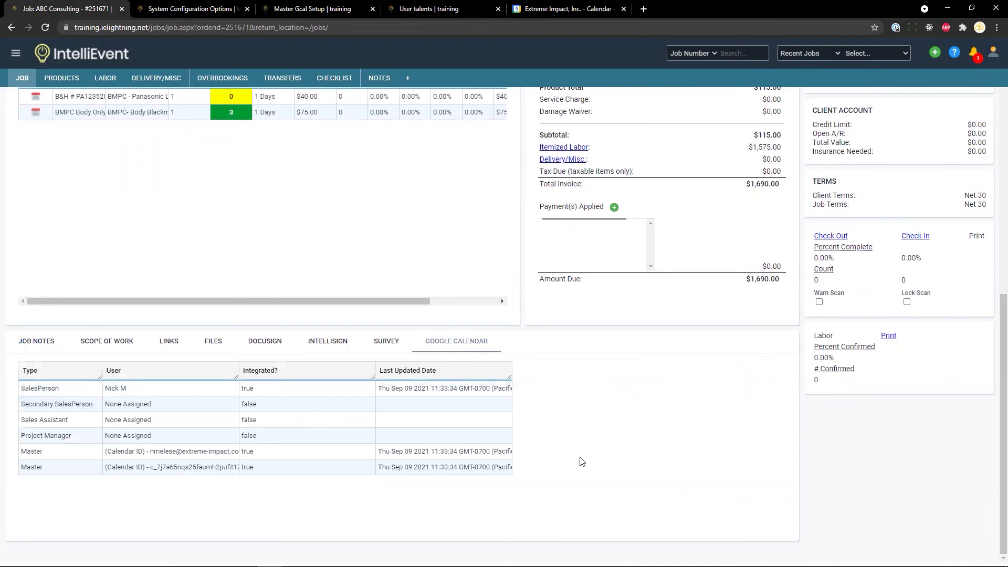